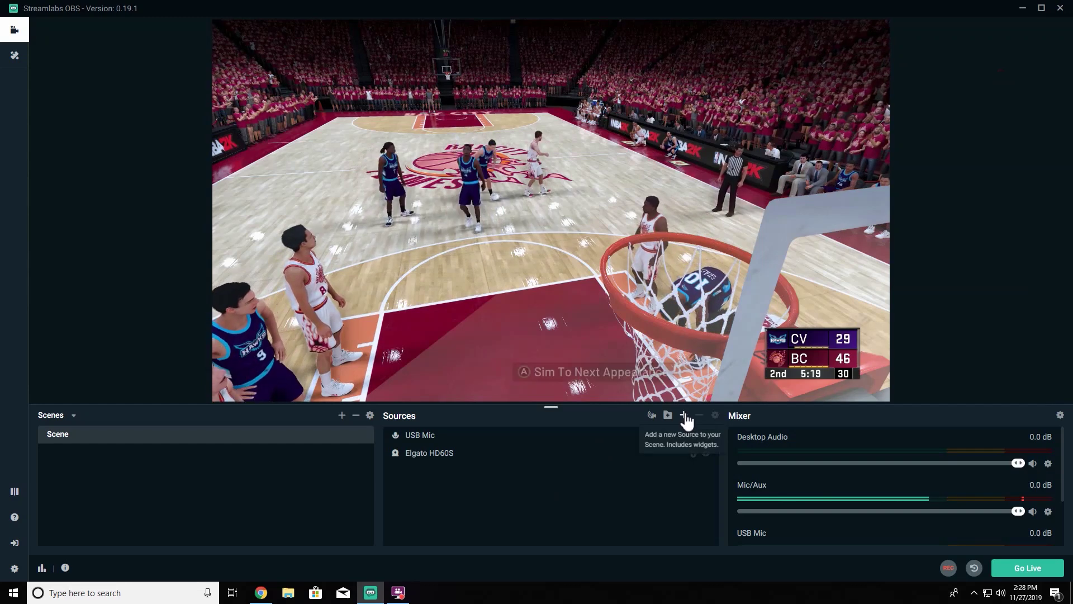
- Add a new Video Capture Device source named Webcam rather than reusing Elgato HD60S
{"action": "left_click", "coordinate": [684, 415]}
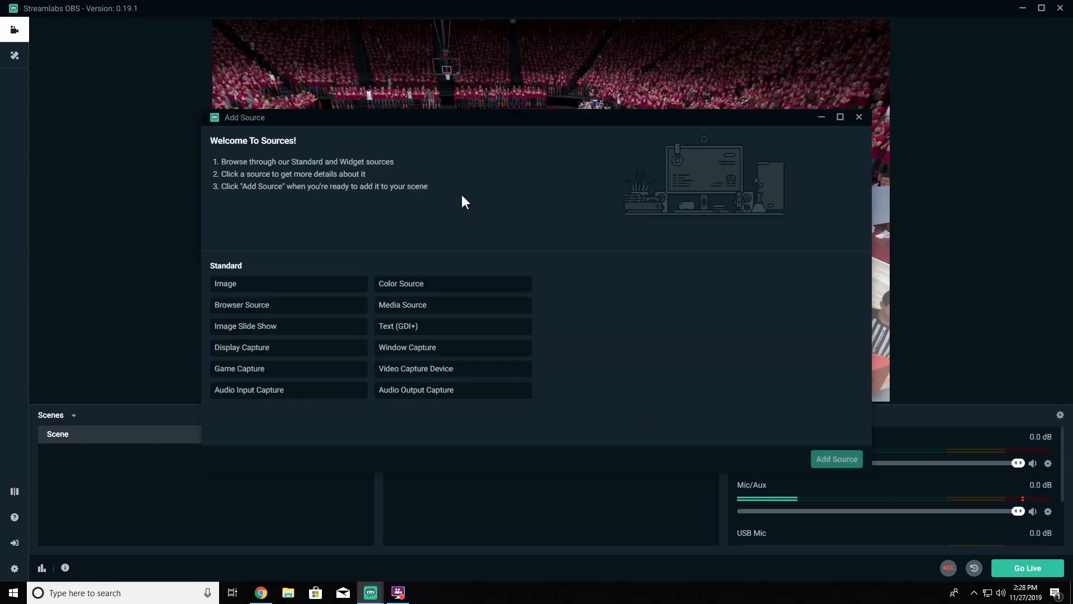
{"action": "left_click_drag", "start_coordinate": [449, 119], "coordinate": [421, 118]}
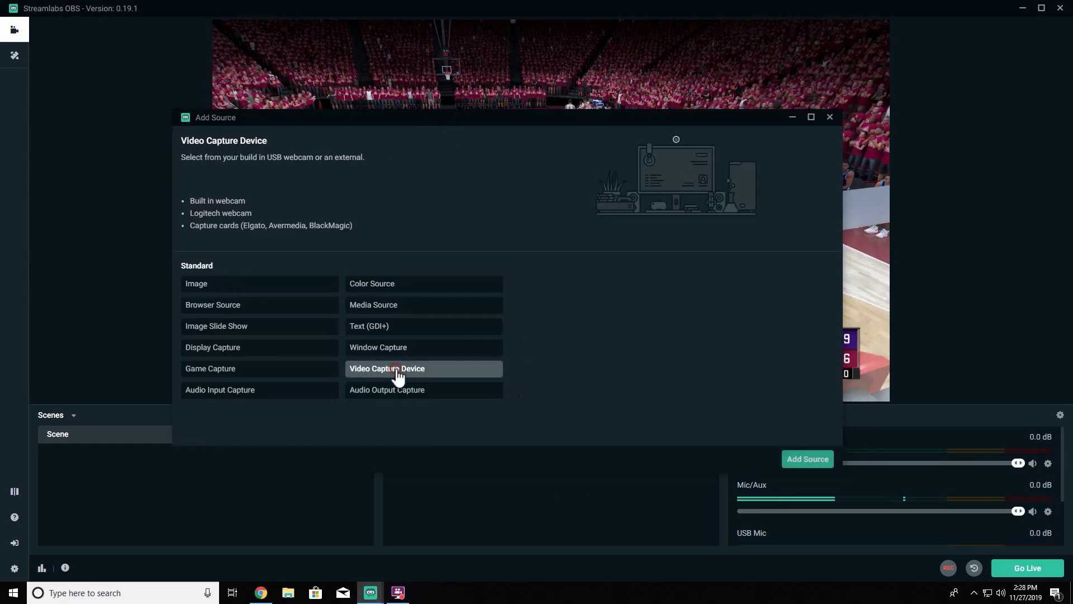
{"action": "left_click", "coordinate": [795, 459]}
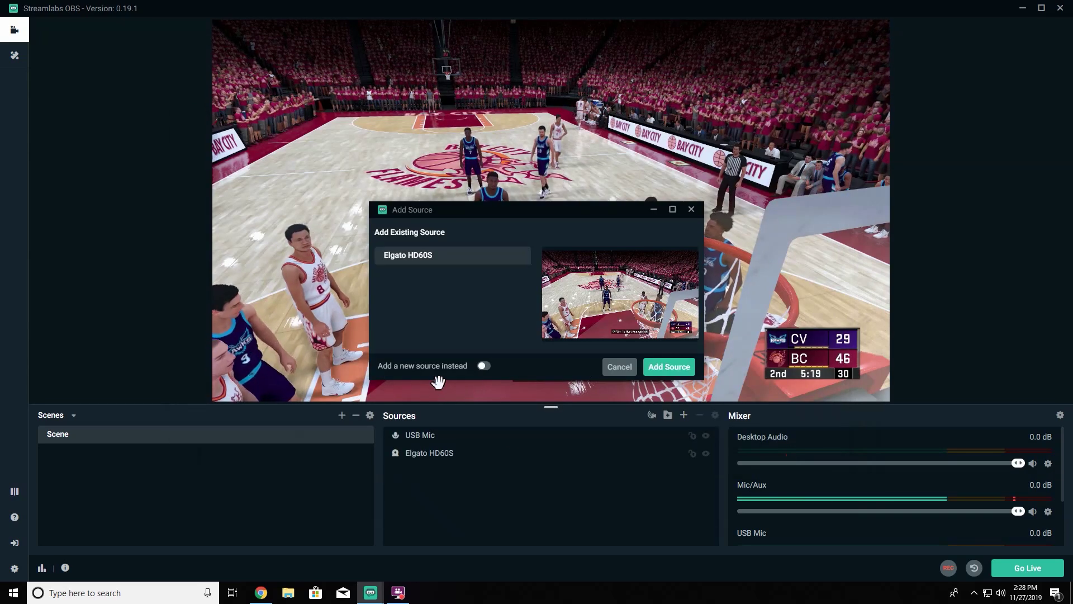
{"action": "left_click", "coordinate": [483, 366]}
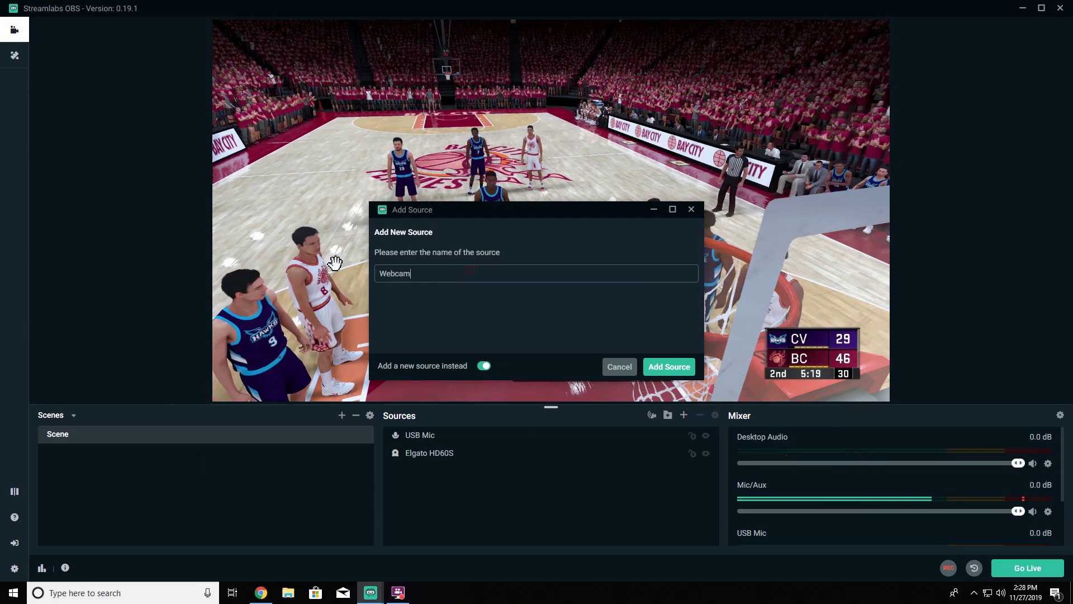
- Create the Webcam source using the Logitech BRIO with Custom resolution/FPS type
{"action": "left_click", "coordinate": [669, 366]}
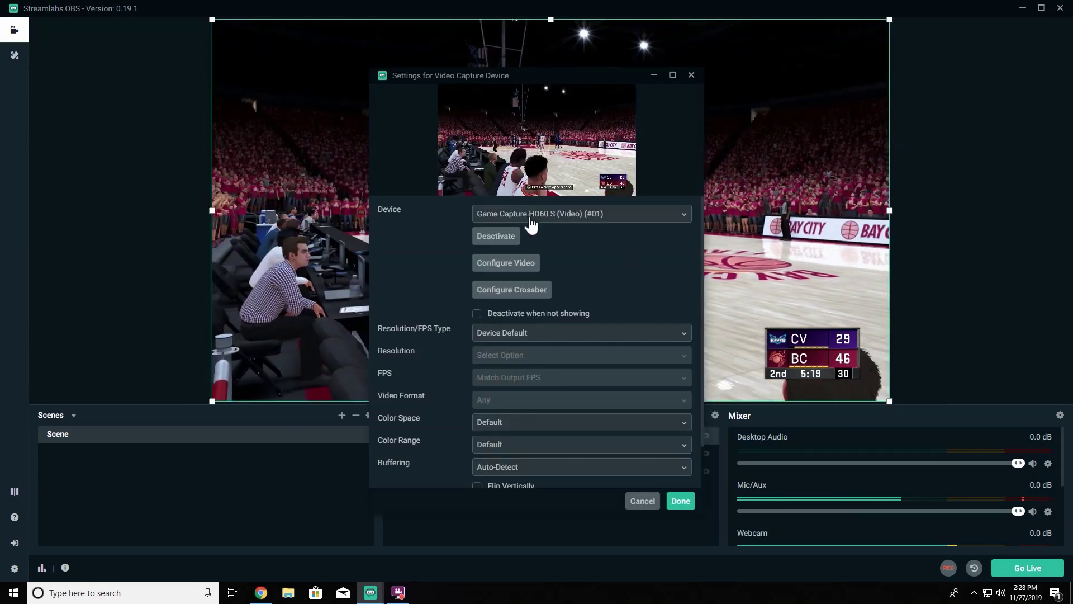
{"action": "left_click", "coordinate": [535, 217]}
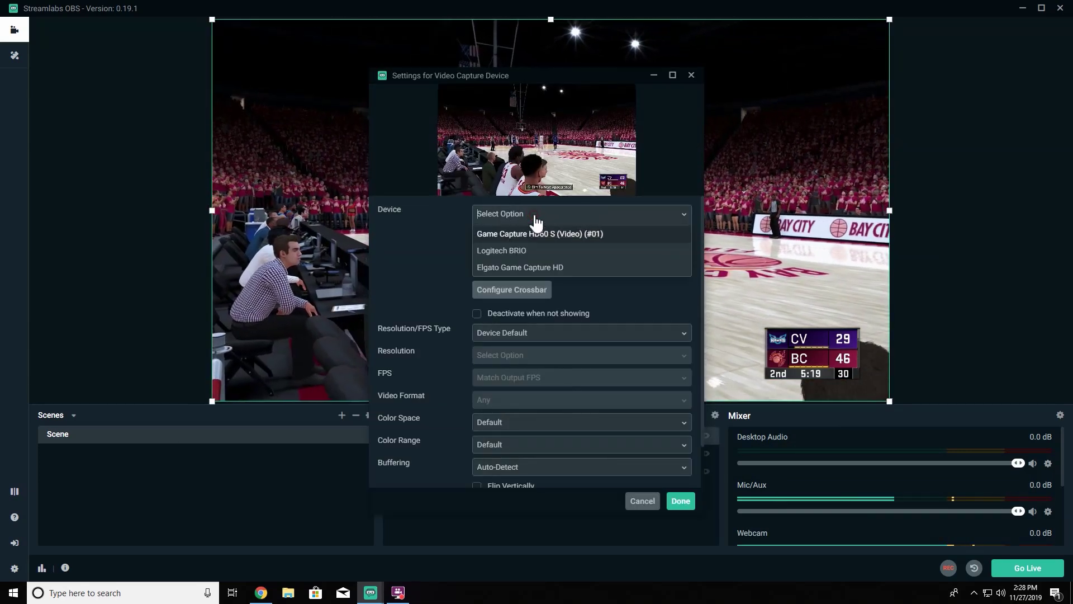
{"action": "left_click", "coordinate": [520, 252]}
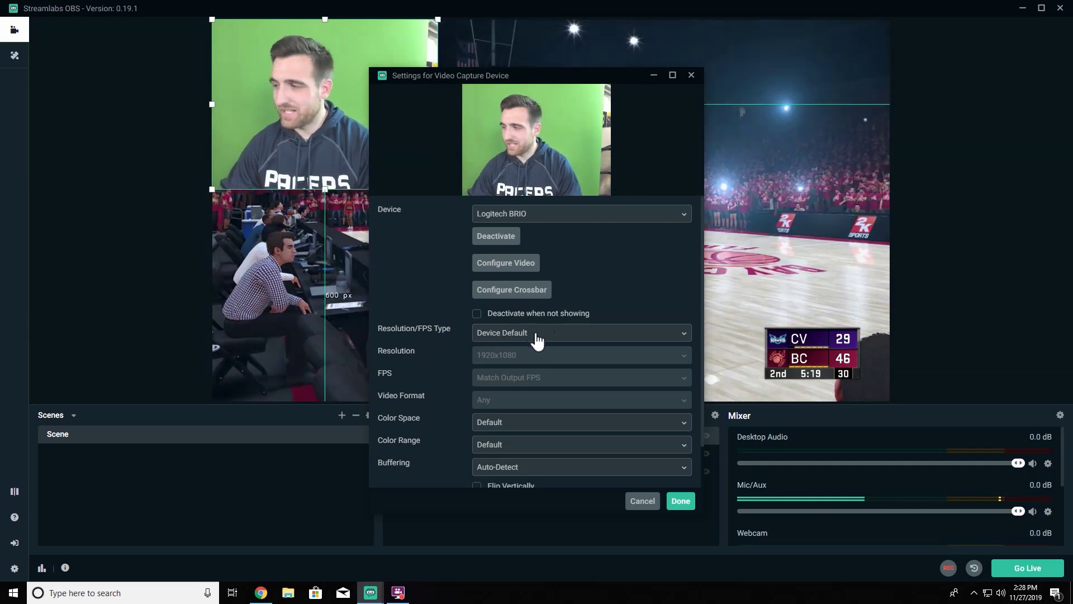
{"action": "left_click", "coordinate": [539, 336]}
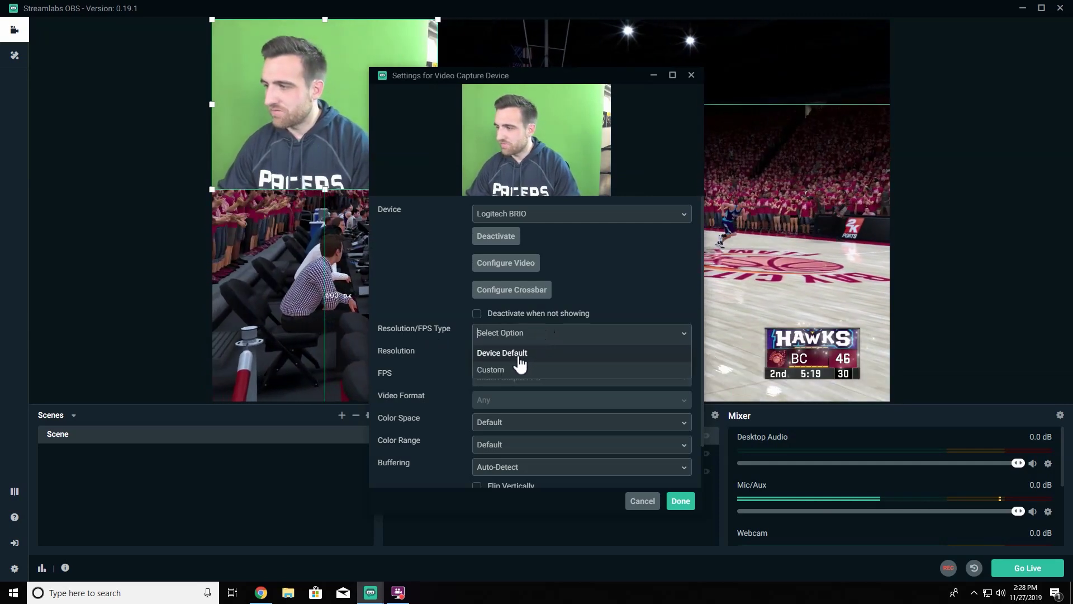
{"action": "left_click", "coordinate": [506, 370]}
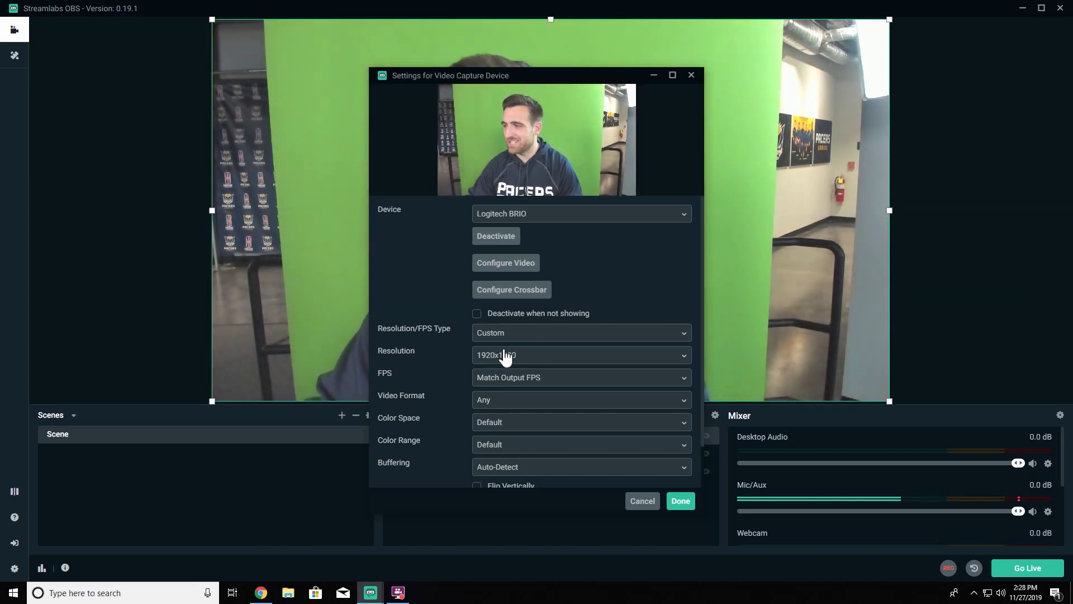
{"action": "left_click", "coordinate": [680, 501]}
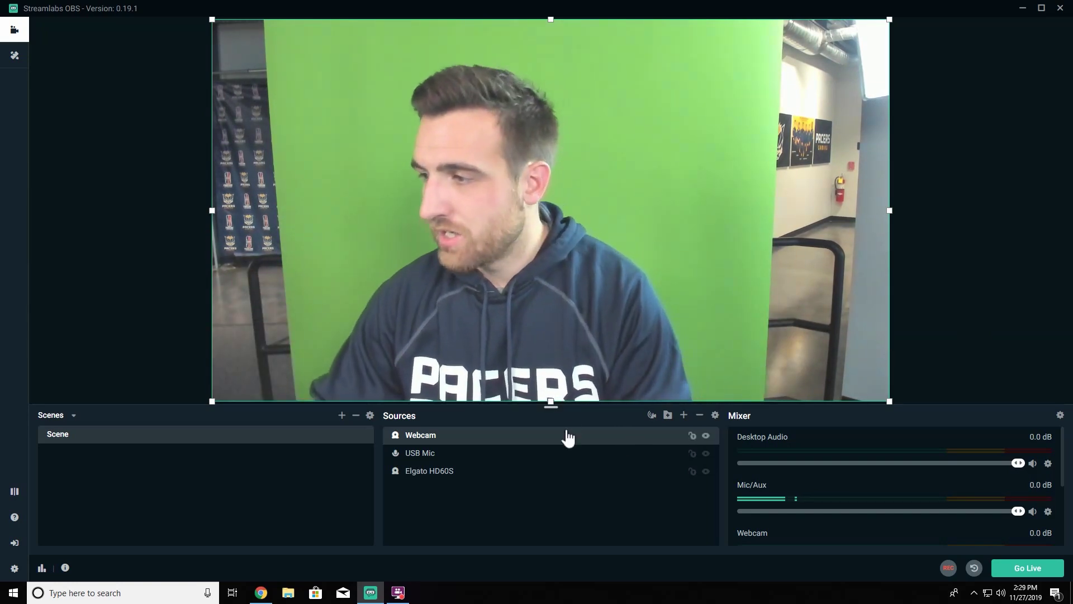
- Open the Webcam's filters window and add a Chroma Key filter
{"action": "right_click", "coordinate": [550, 439]}
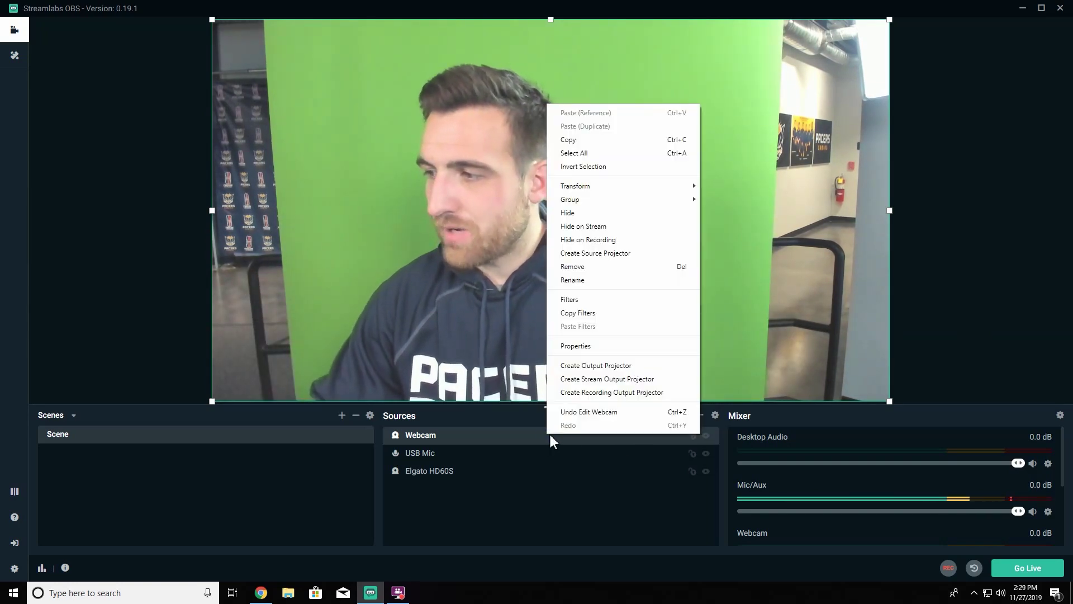
{"action": "left_click", "coordinate": [582, 299]}
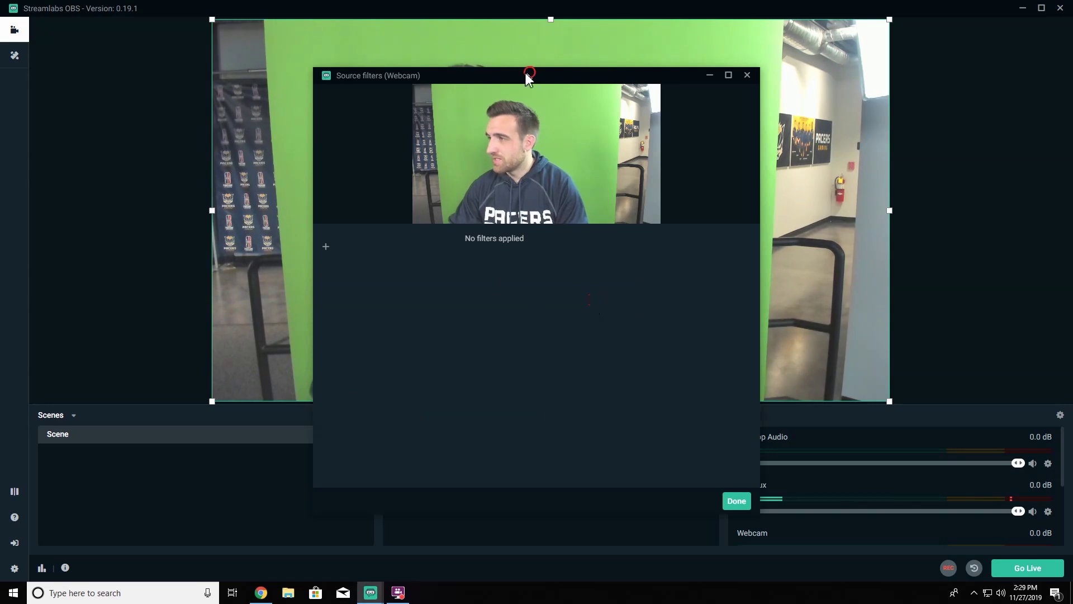
{"action": "left_click_drag", "start_coordinate": [526, 73], "coordinate": [369, 66]}
{"action": "left_click", "coordinate": [164, 240]}
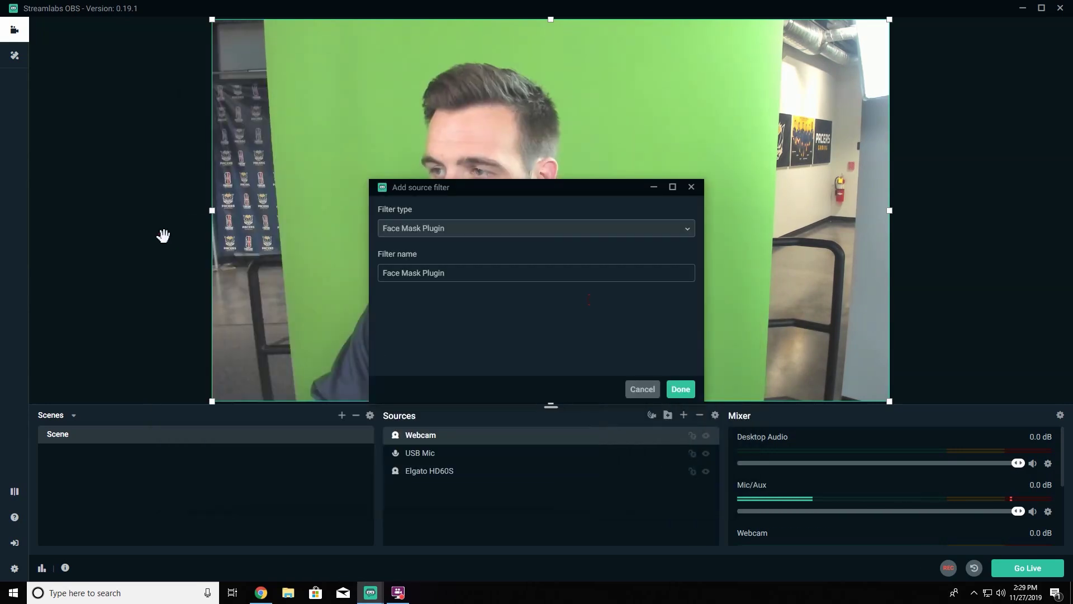
{"action": "left_click", "coordinate": [447, 229]}
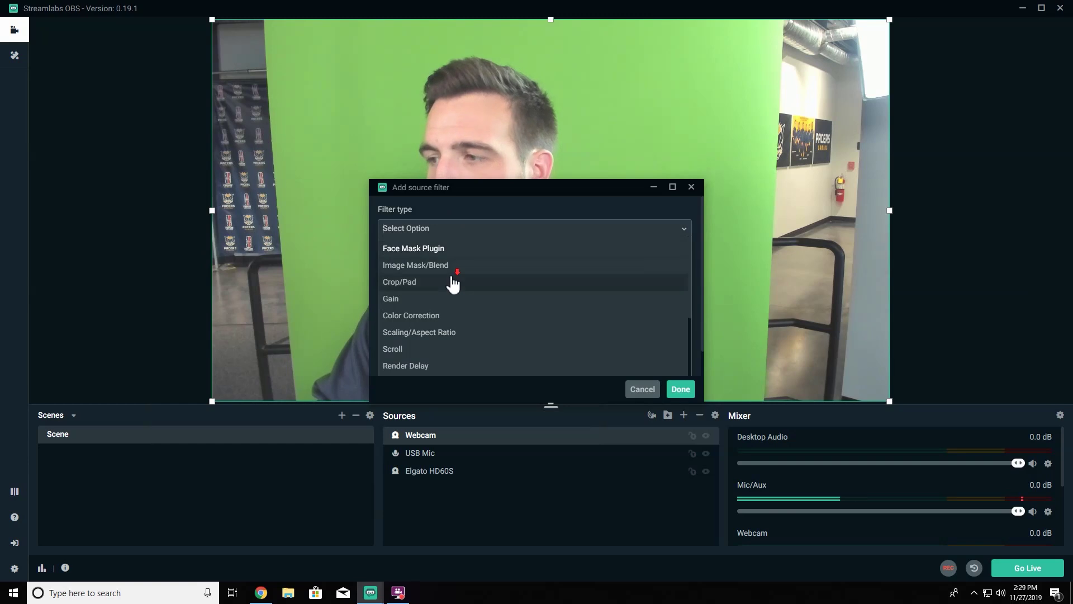
{"action": "scroll", "coordinate": [454, 279], "scroll_direction": "down", "scroll_amount": 4}
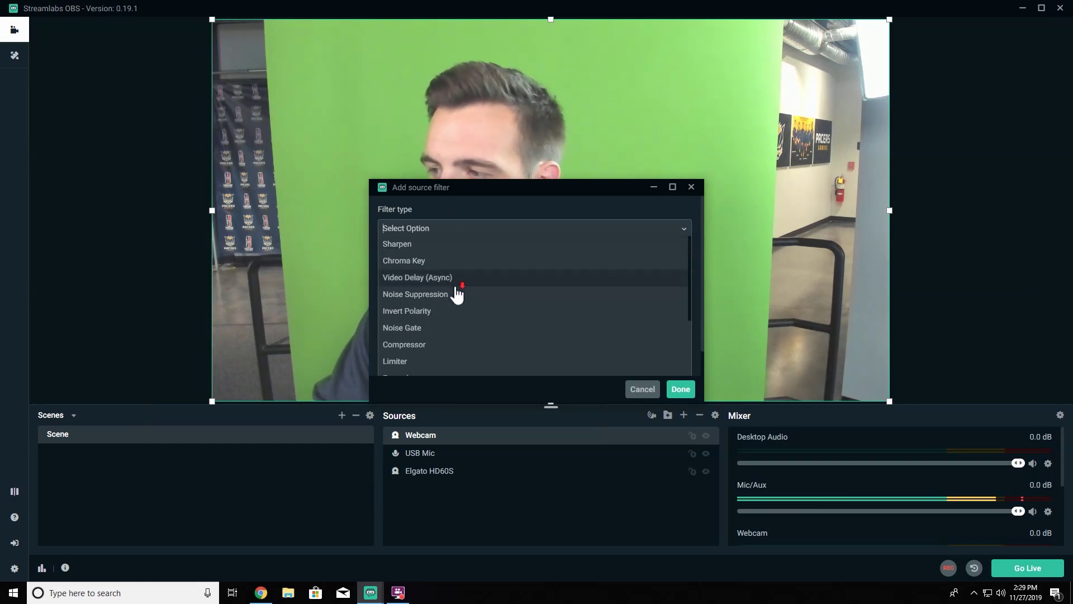
{"action": "scroll", "coordinate": [456, 294], "scroll_direction": "up", "scroll_amount": 1}
{"action": "left_click", "coordinate": [404, 316]}
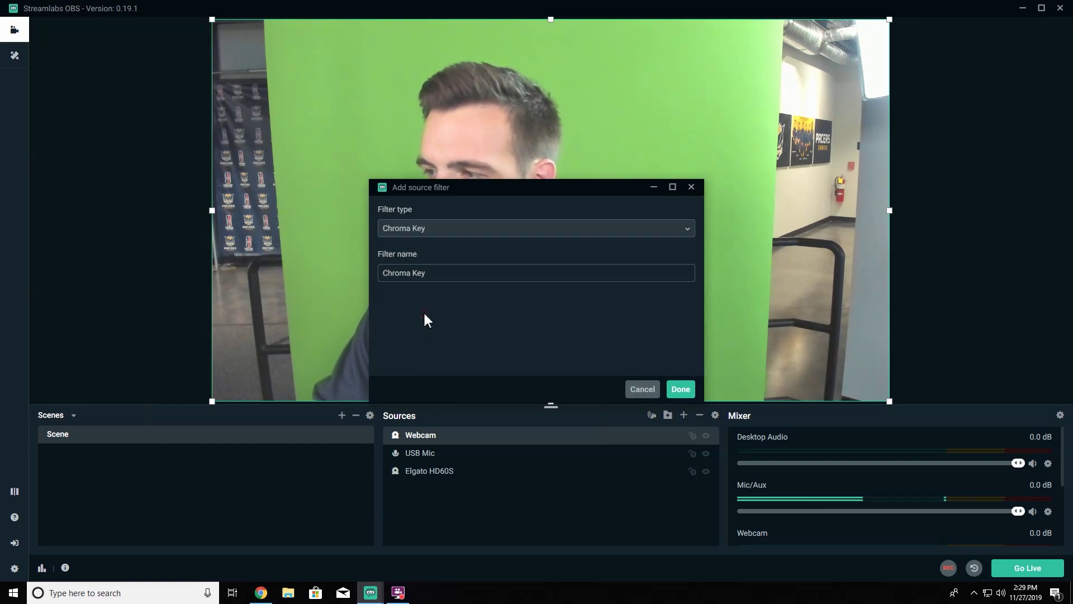
{"action": "left_click", "coordinate": [680, 390]}
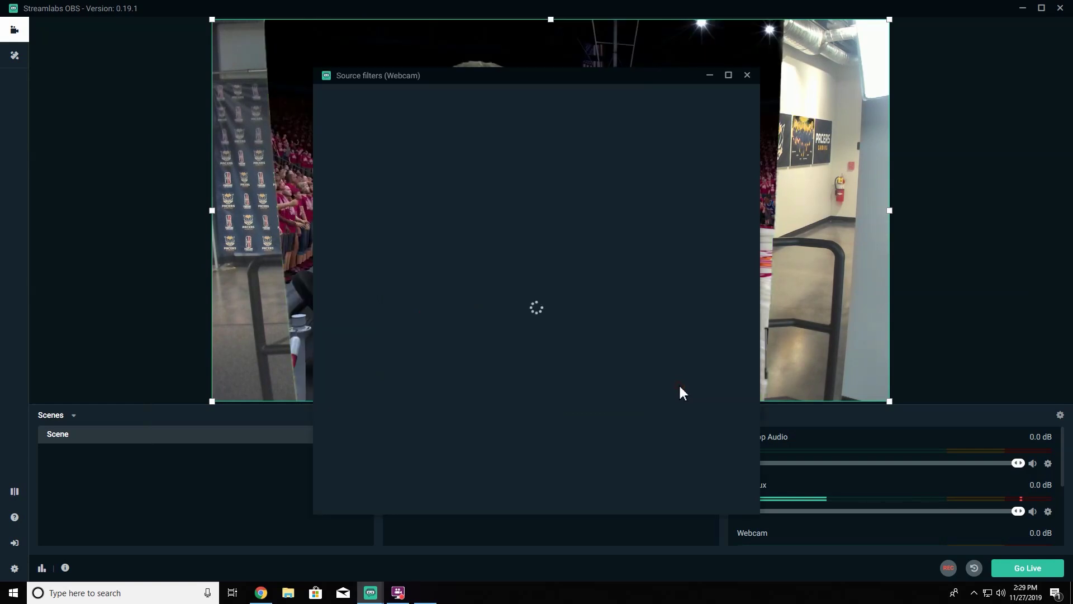
- Key out Green with similarity 418, smoothness 92 and spill reduction 113
{"action": "left_click_drag", "start_coordinate": [520, 72], "coordinate": [462, 69]}
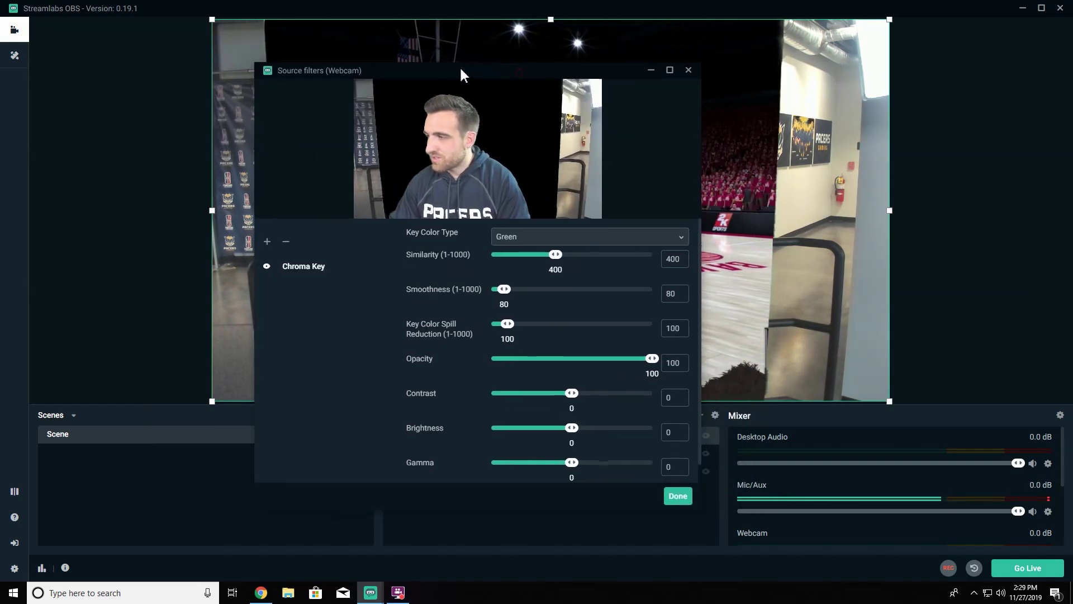
{"action": "left_click", "coordinate": [516, 246]}
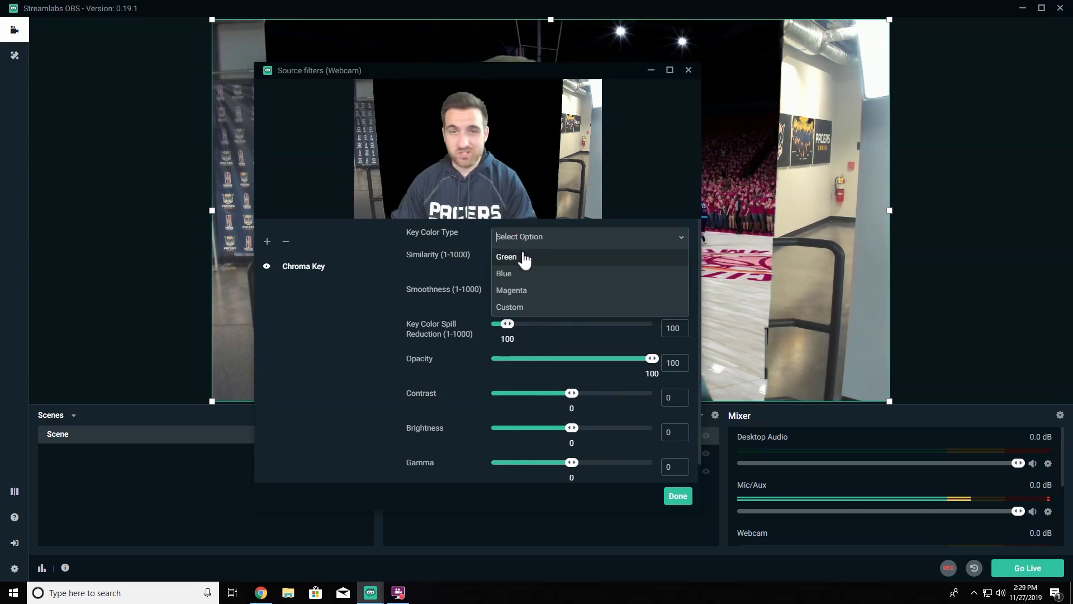
{"action": "left_click", "coordinate": [529, 258]}
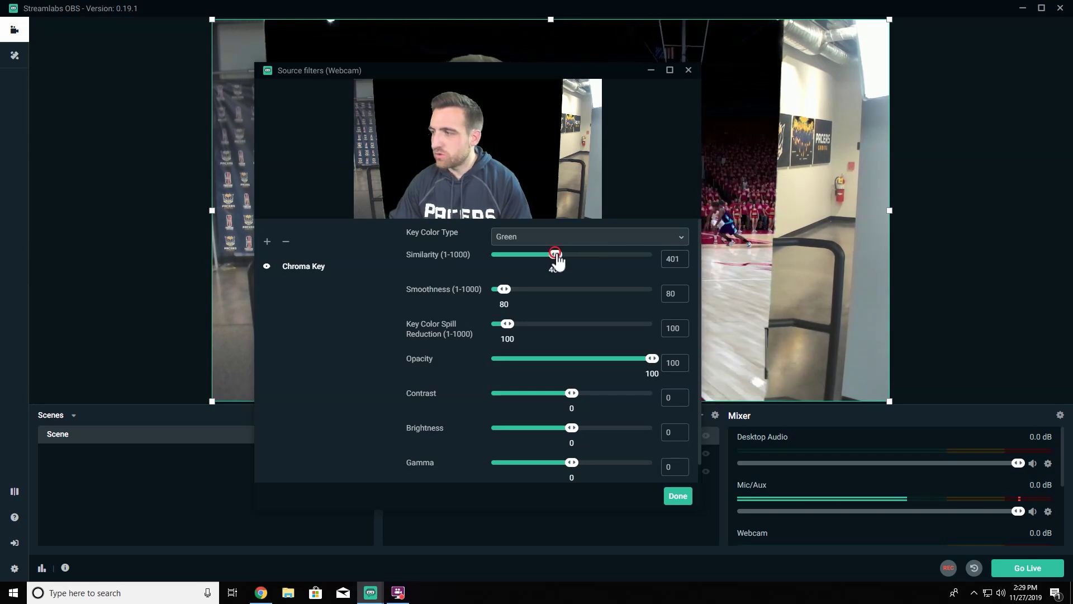
{"action": "mouse_move", "coordinate": [574, 264]}
{"action": "left_mouse_down"}
{"action": "mouse_move", "coordinate": [585, 259]}
{"action": "mouse_move", "coordinate": [560, 263]}
{"action": "left_mouse_up"}
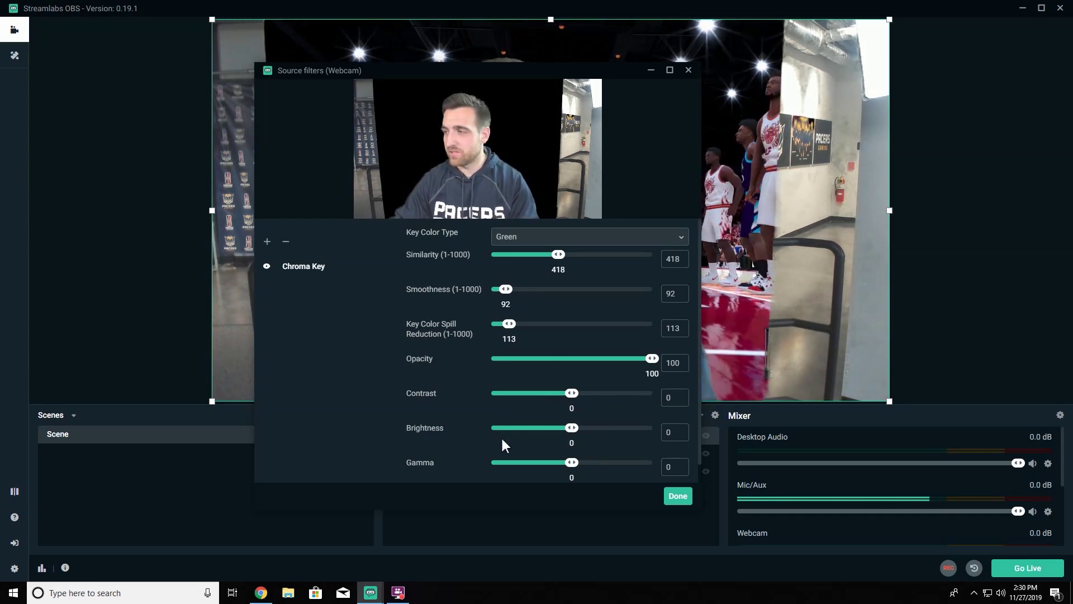
{"action": "left_click", "coordinate": [681, 496]}
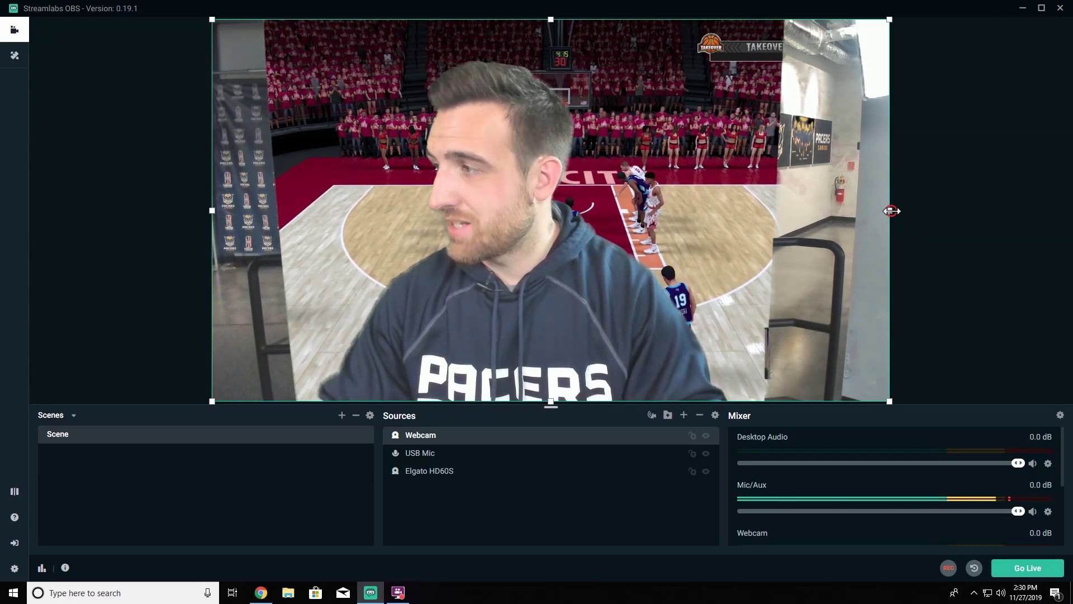
- Crop the webcam's left and right sides and scale it into the lower-left corner
{"action": "left_click_drag", "start_coordinate": [892, 209], "coordinate": [761, 231]}
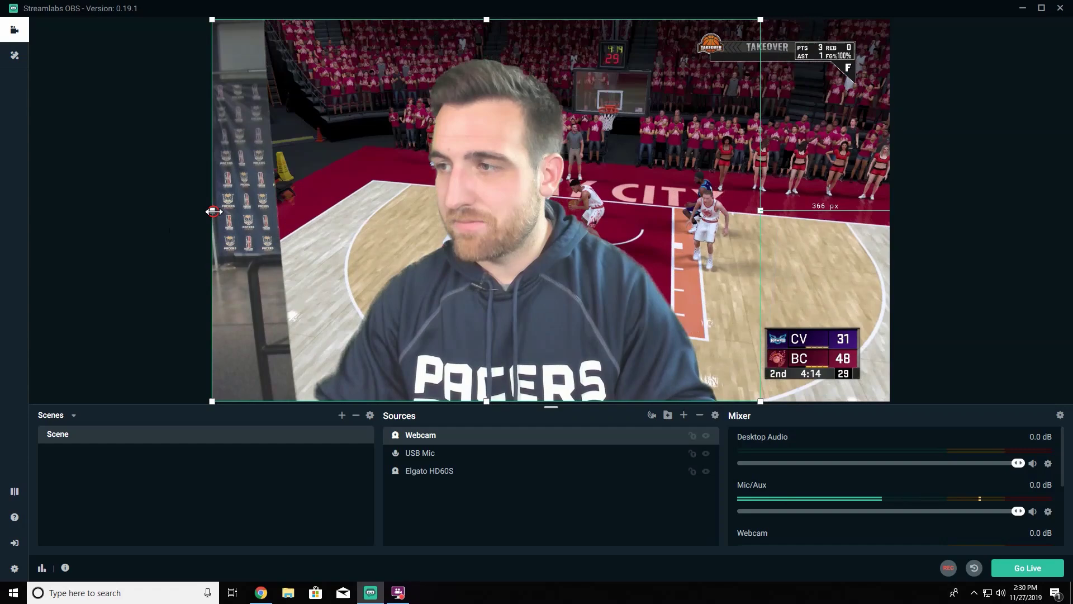
{"action": "left_click_drag", "start_coordinate": [213, 211], "coordinate": [303, 218]}
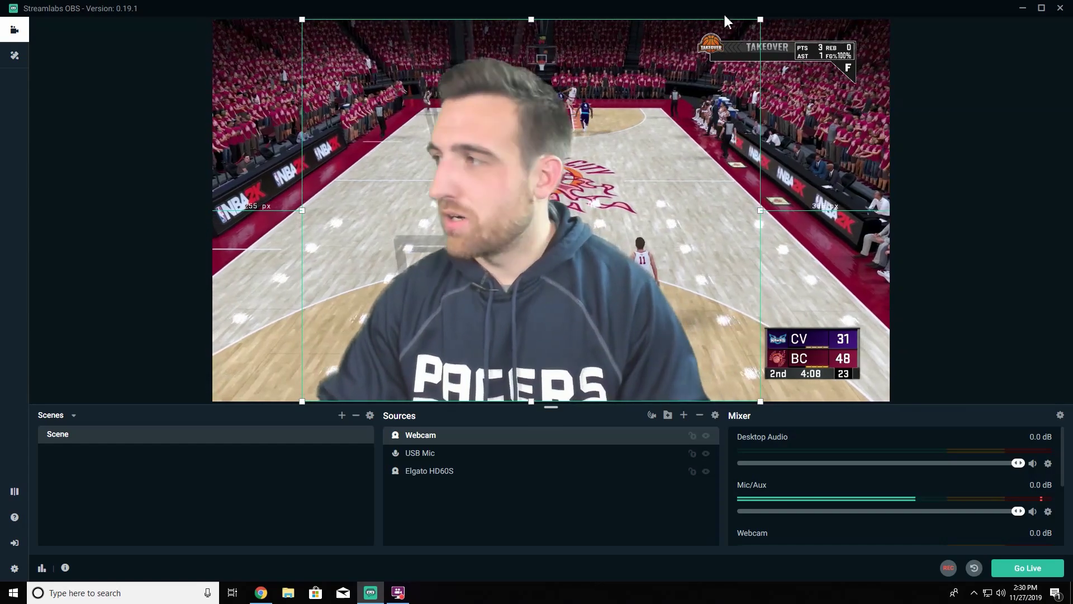
{"action": "left_click_drag", "start_coordinate": [760, 20], "coordinate": [653, 105]}
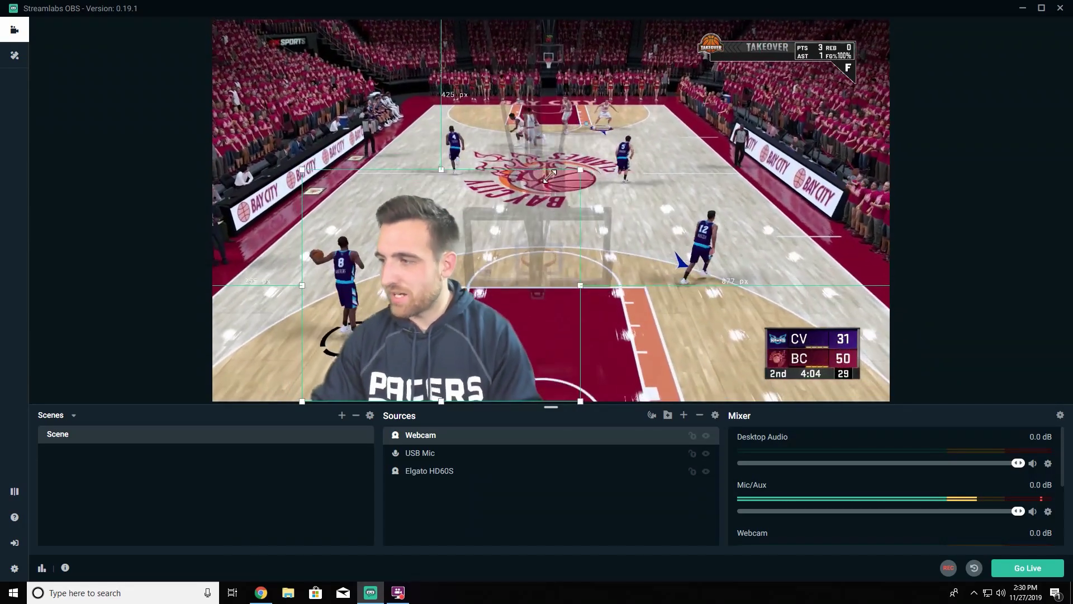
{"action": "left_click_drag", "start_coordinate": [472, 232], "coordinate": [468, 235]}
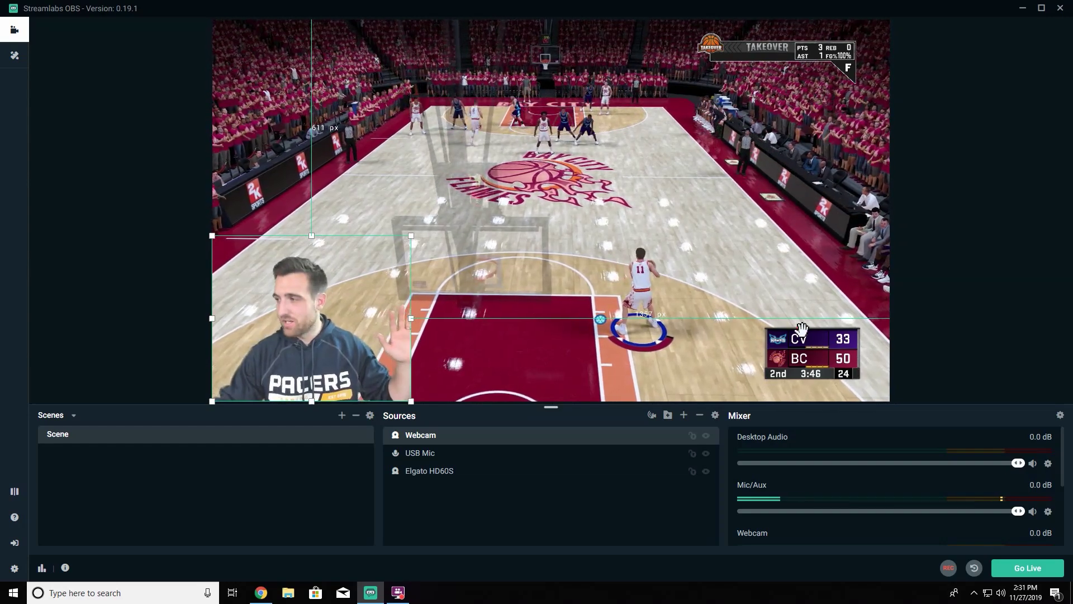
{"action": "left_click", "coordinate": [426, 333]}
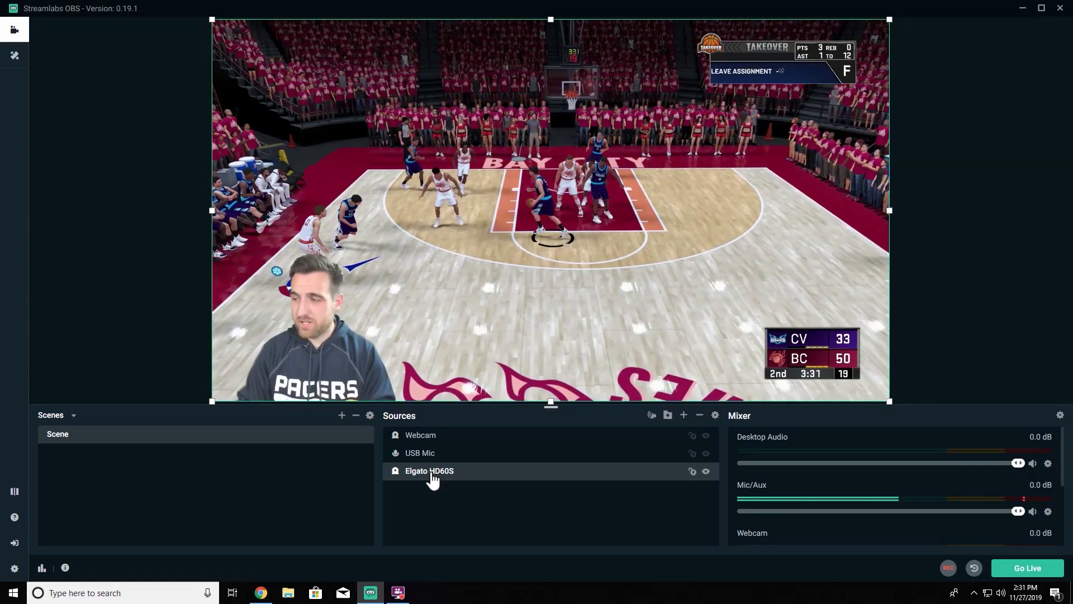
- Add a Color Correction filter to the Webcam after its Chroma Key
{"action": "right_click", "coordinate": [447, 442]}
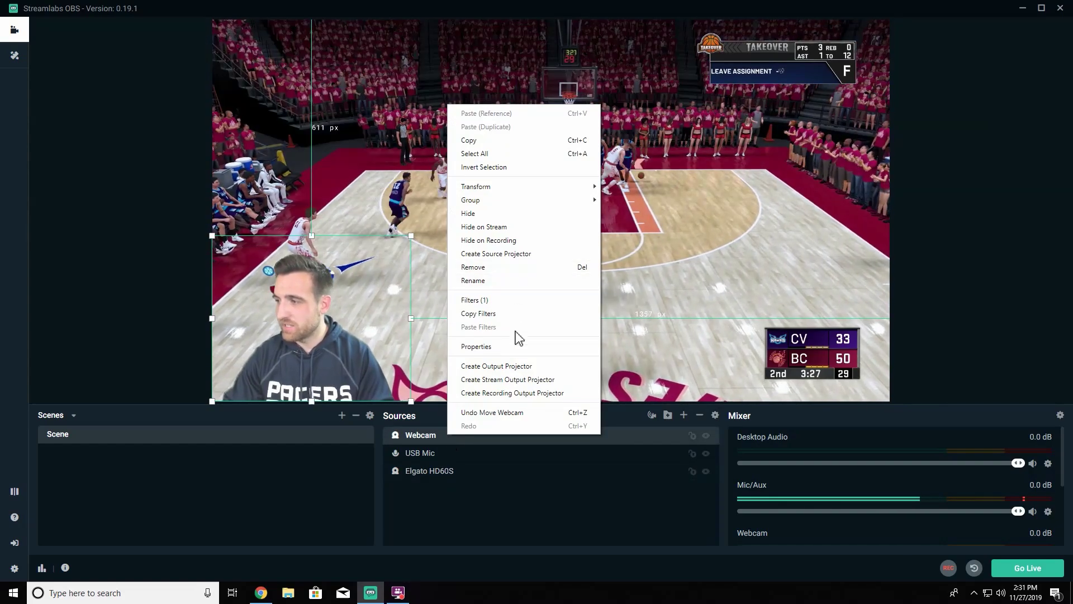
{"action": "left_click", "coordinate": [510, 302]}
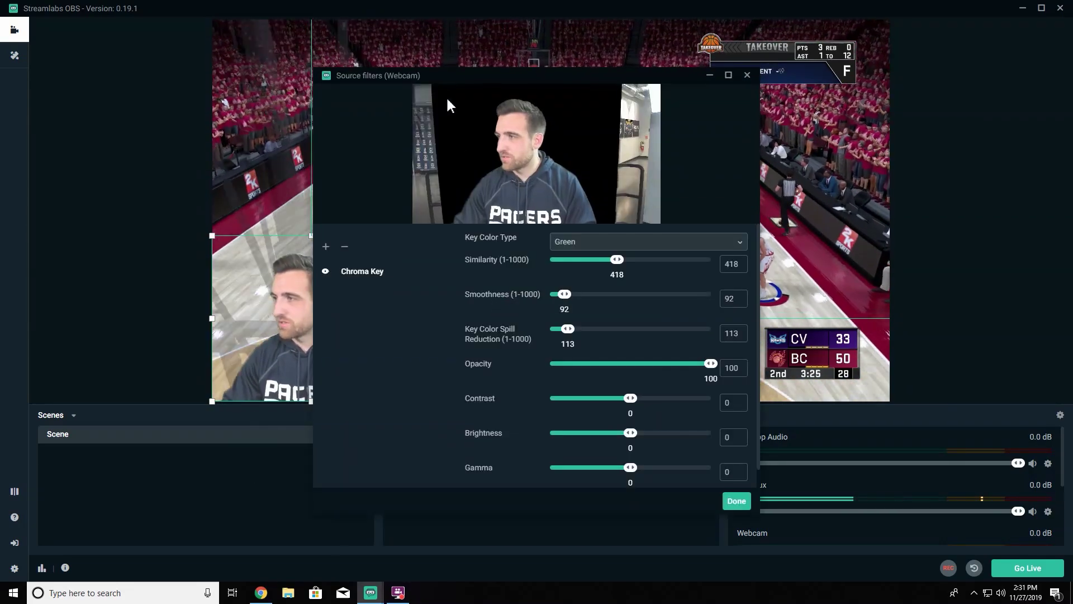
{"action": "left_click_drag", "start_coordinate": [450, 75], "coordinate": [293, 62]}
{"action": "left_click", "coordinate": [168, 230]}
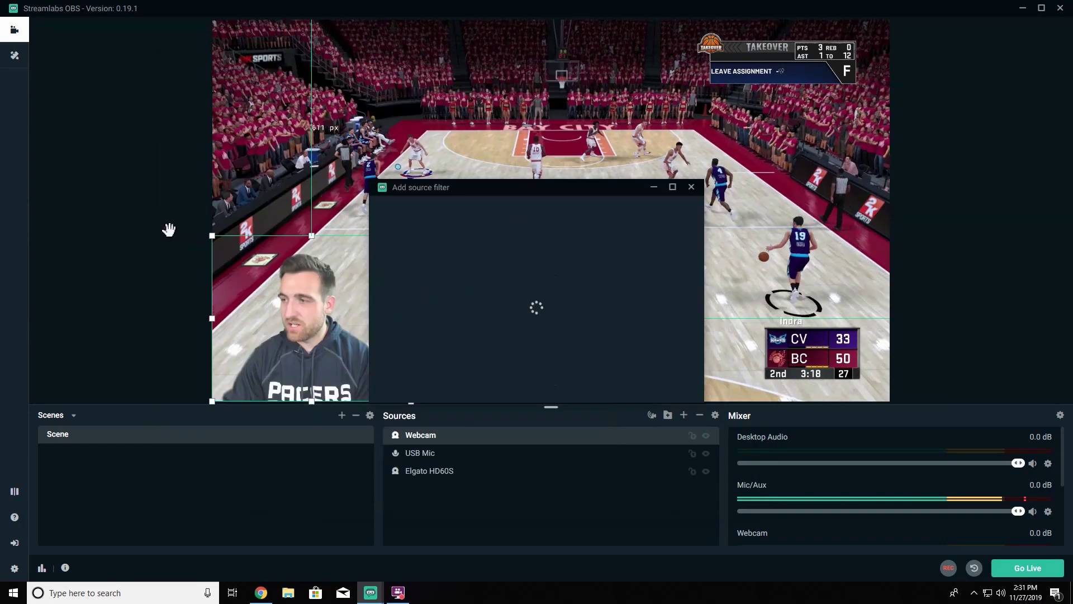
{"action": "left_click", "coordinate": [445, 229]}
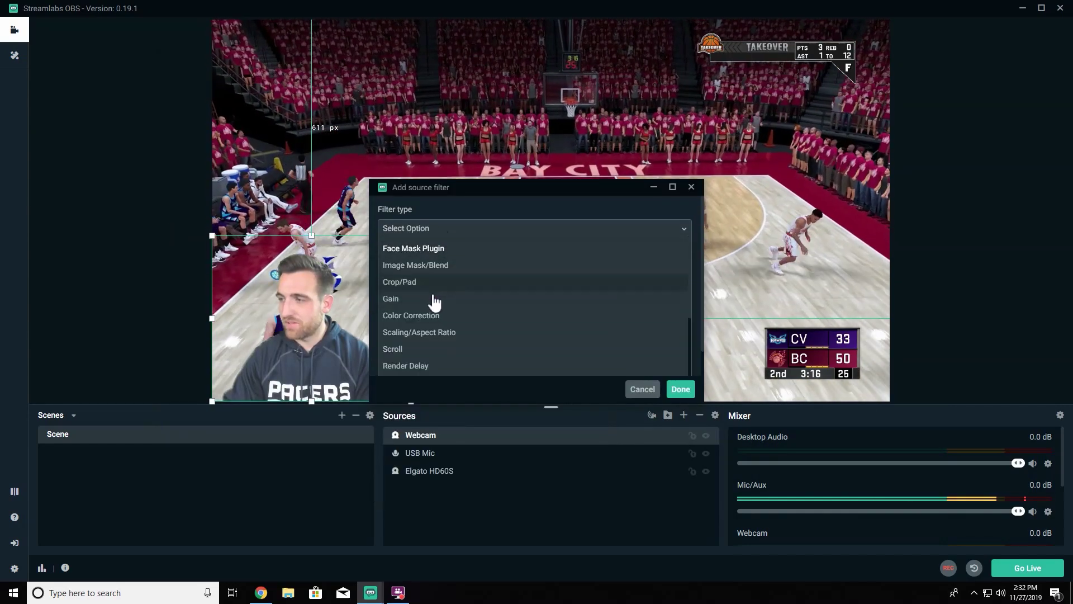
{"action": "left_click", "coordinate": [428, 316]}
{"action": "left_click", "coordinate": [681, 389]}
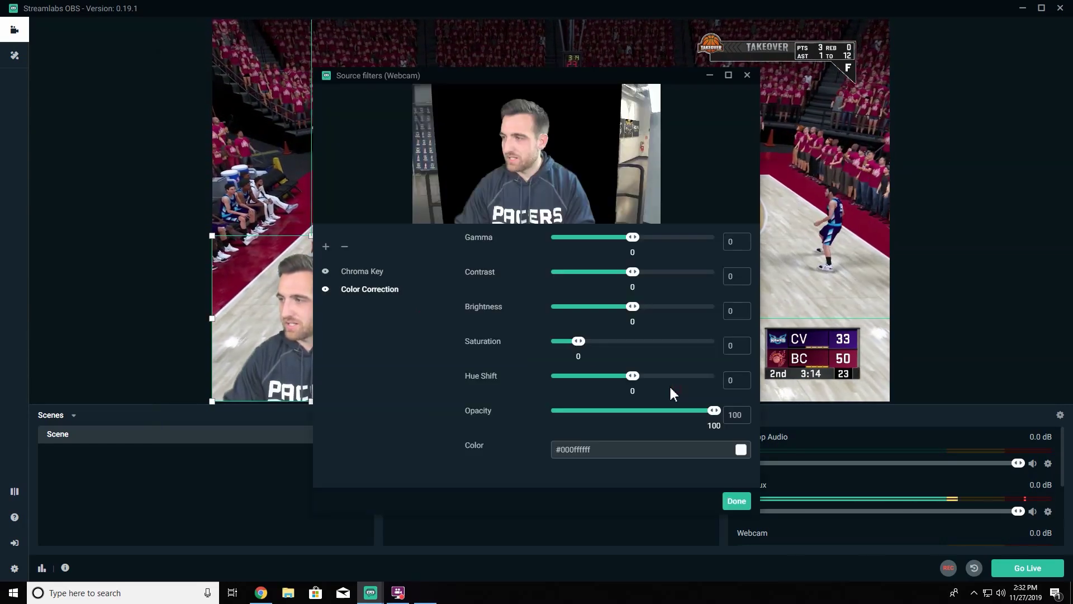